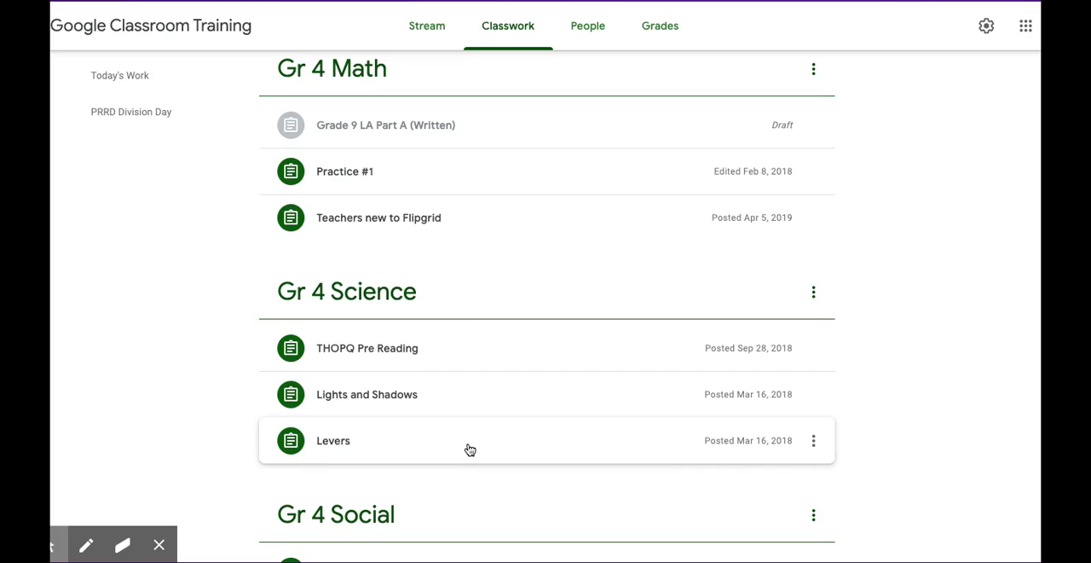
- Add a new classwork topic named "Gr 4 Language Arts"
scroll(473, 443, "down", 1)
scroll(473, 443, "up", 4)
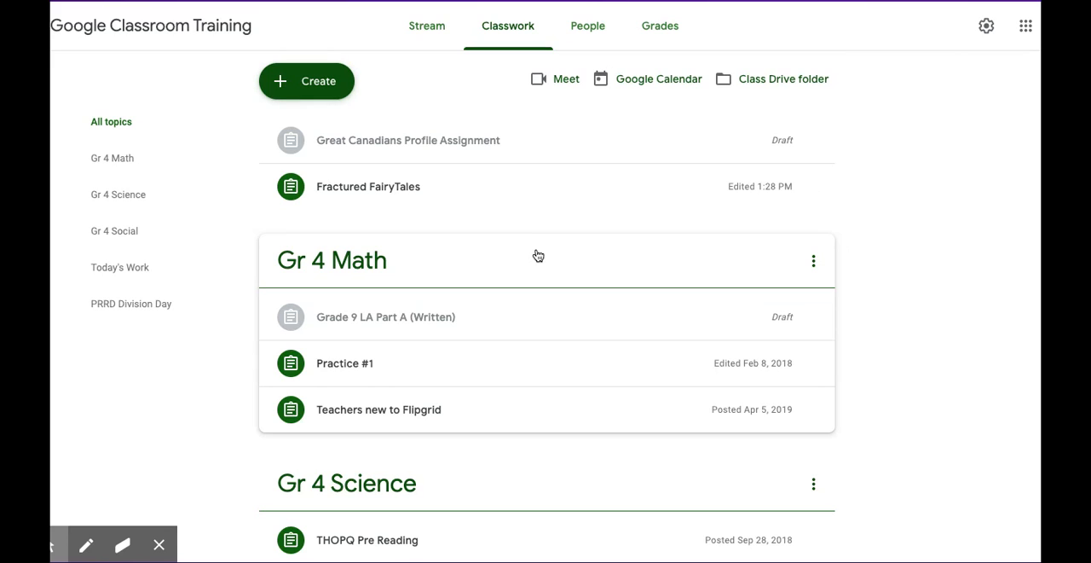
left_click(325, 80)
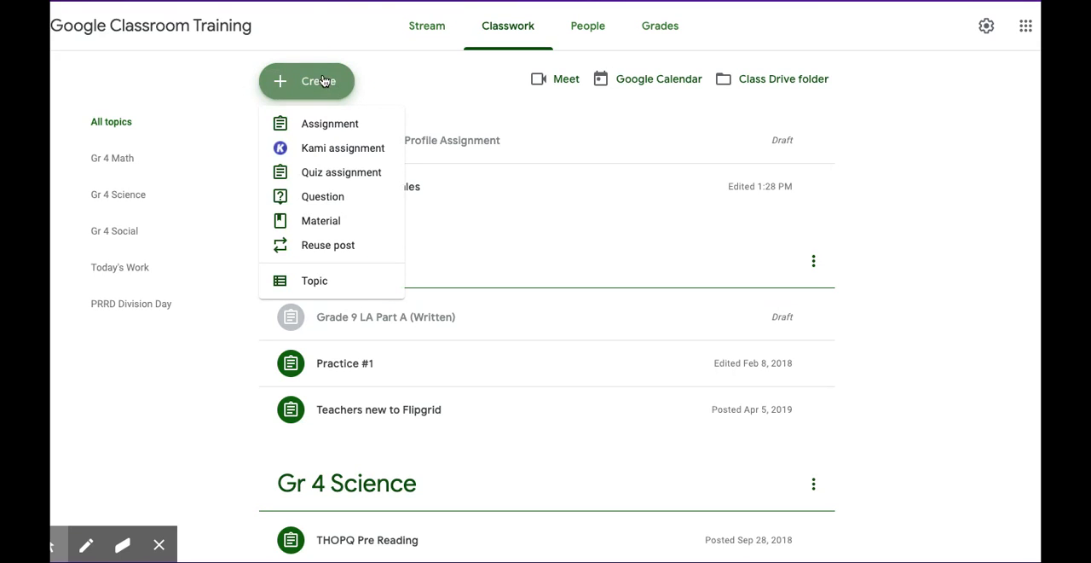
left_click(314, 279)
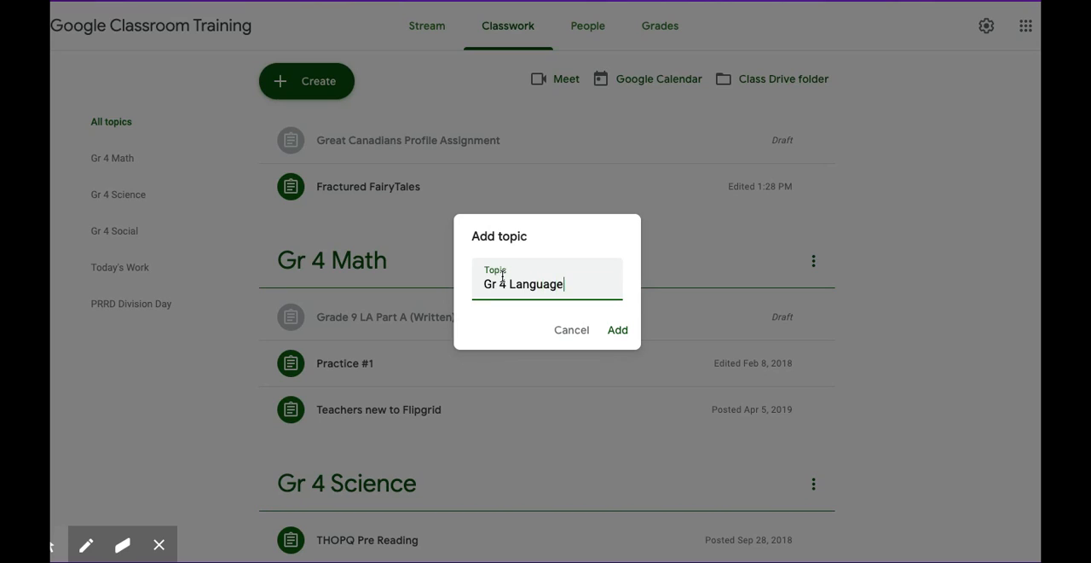
left_click(625, 332)
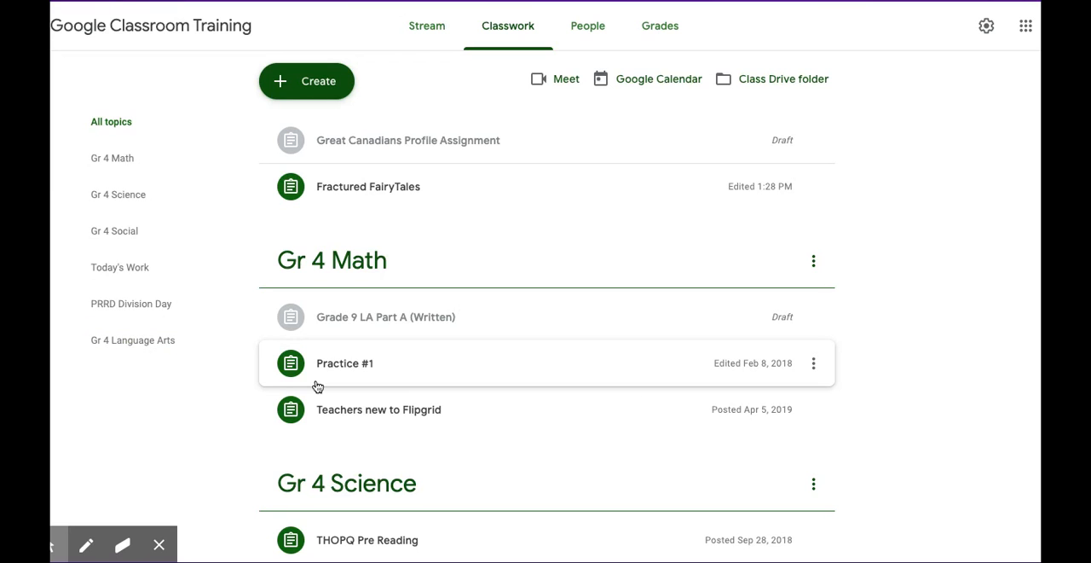
- Reorder the topics so that Gr 4 Language Arts sits between Gr 4 Science and Gr 4 Social
scroll(459, 390, "down", 1)
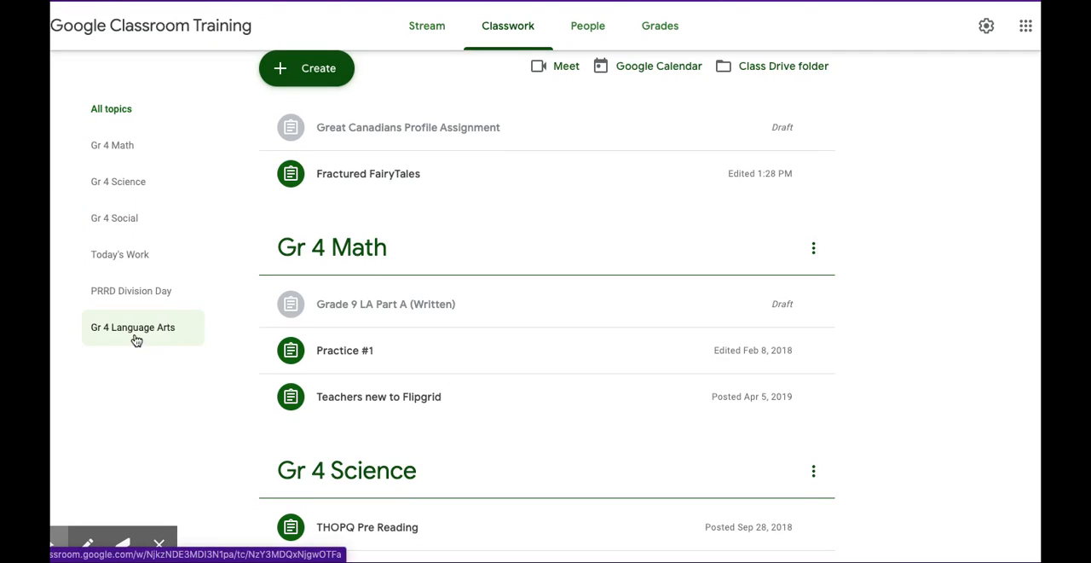
scroll(375, 383, "down", 10)
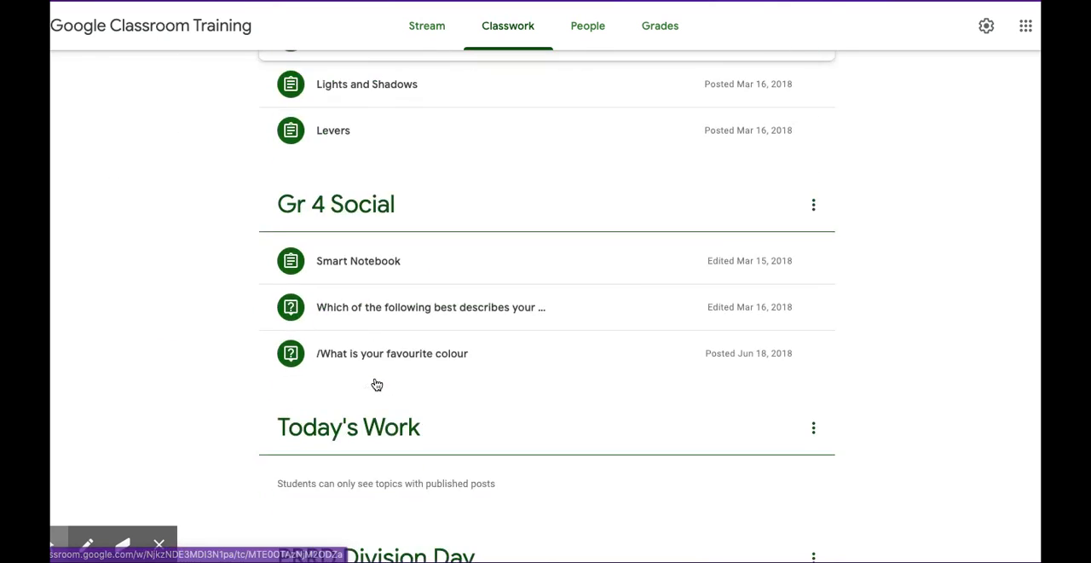
left_click_drag(551, 390, 541, 127)
scroll(540, 127, "up", 5)
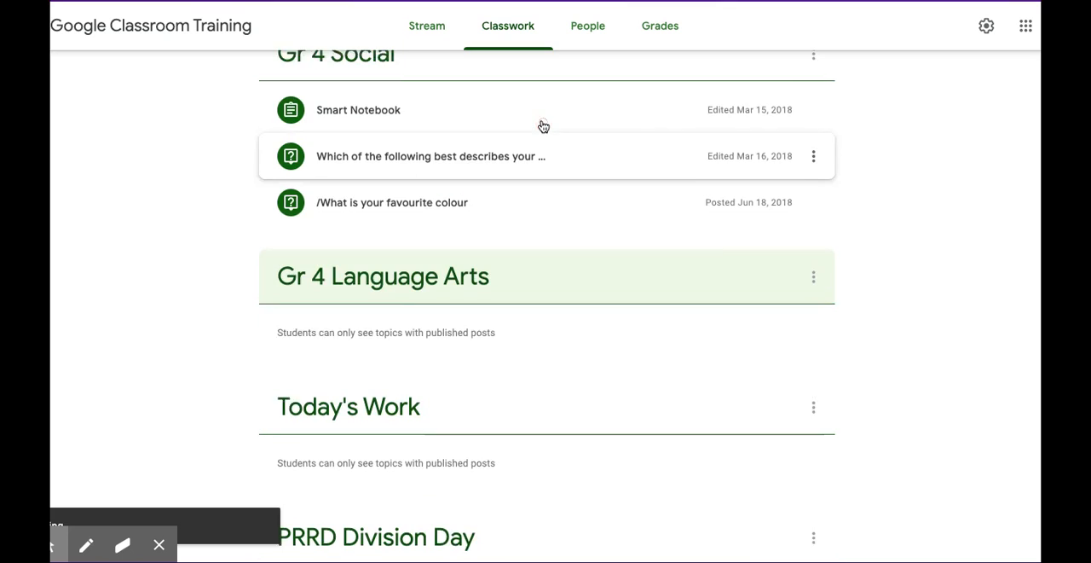
scroll(418, 446, "down", 4)
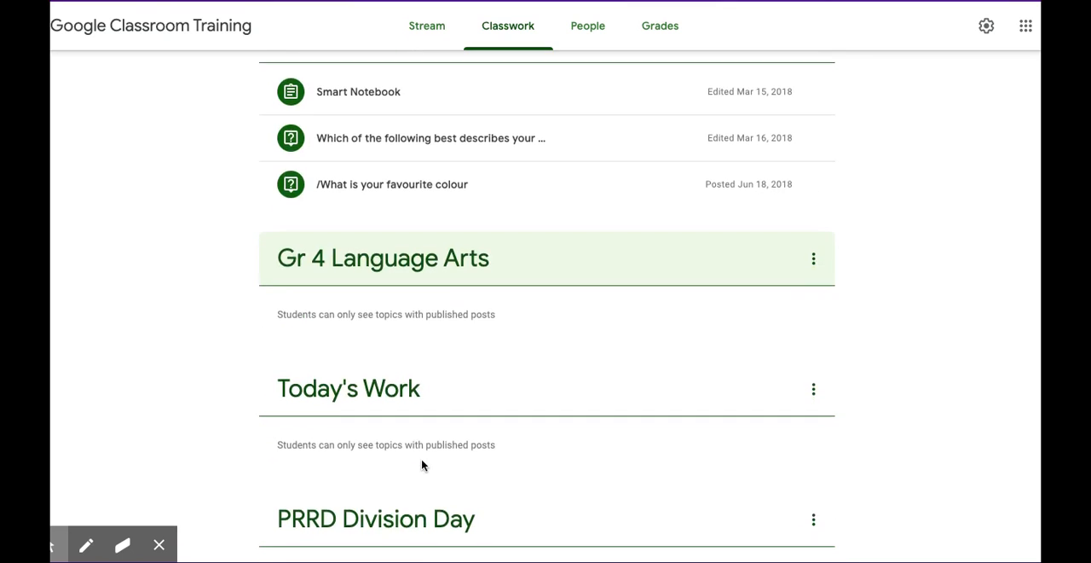
left_click_drag(502, 271, 497, 110)
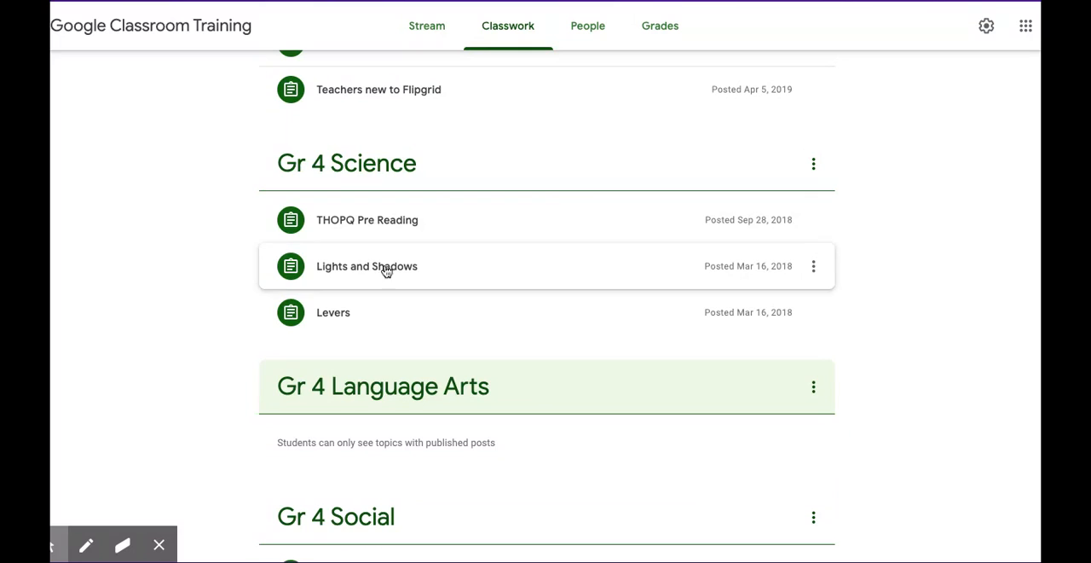
scroll(487, 443, "up", 2)
scroll(490, 449, "up", 2)
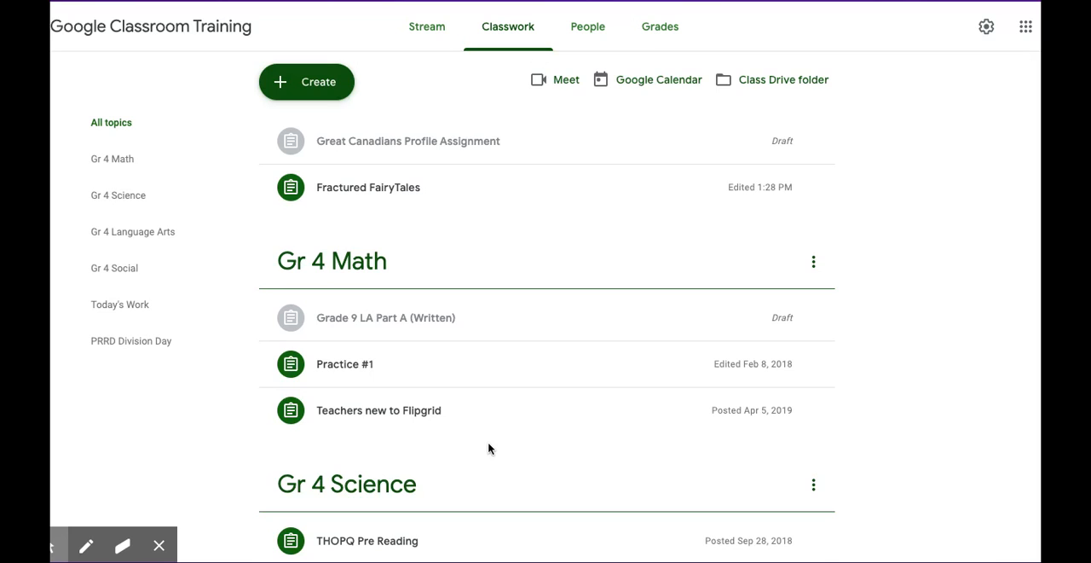
- Shift the Today's Work topic up one place at a time until it is the first topic, above Gr 4 Math
scroll(488, 448, "down", 1)
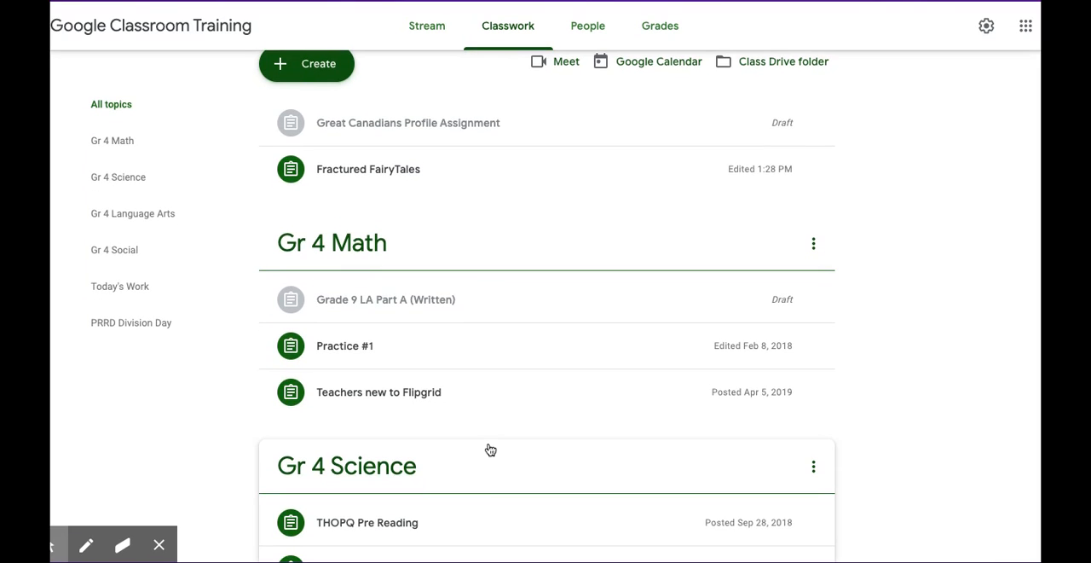
scroll(490, 450, "down", 9)
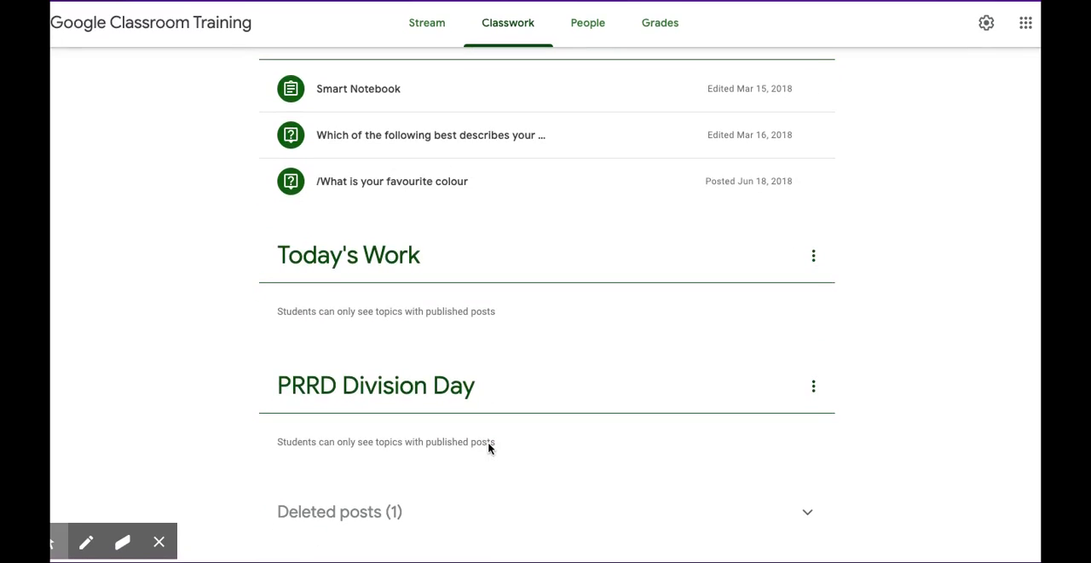
left_click(814, 259)
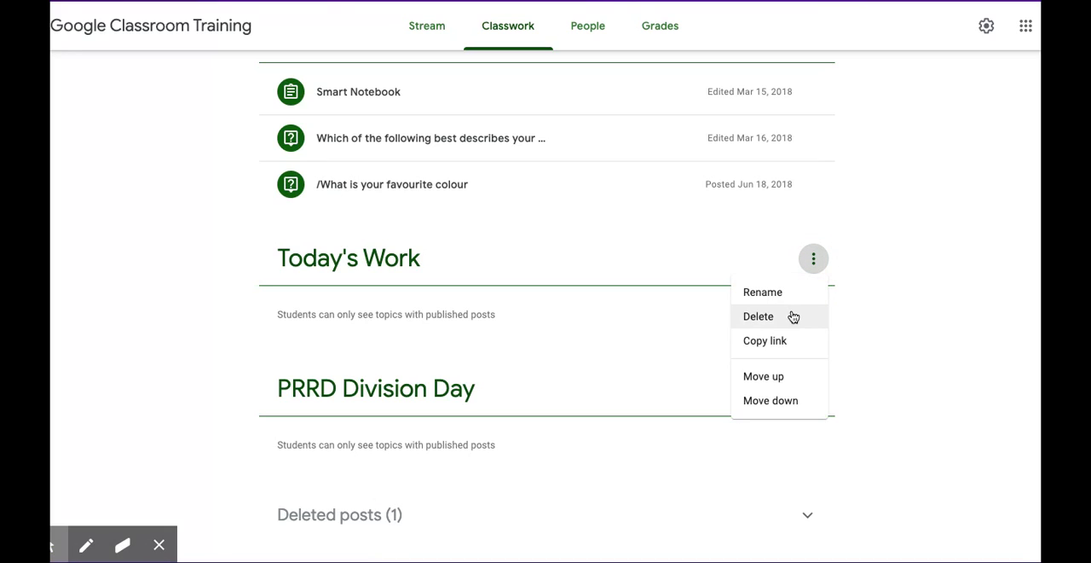
left_click(769, 377)
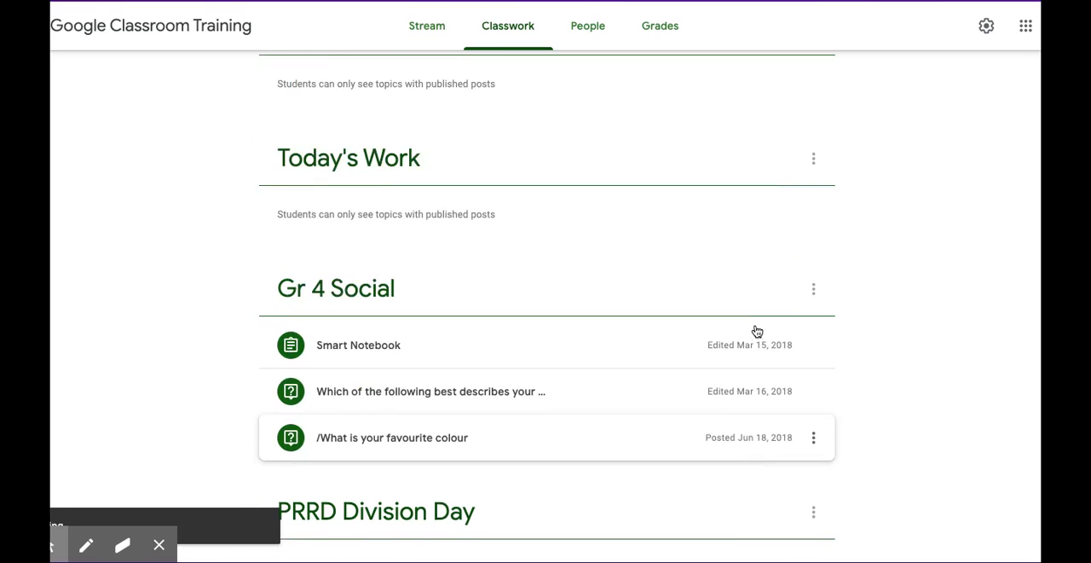
left_click(813, 198)
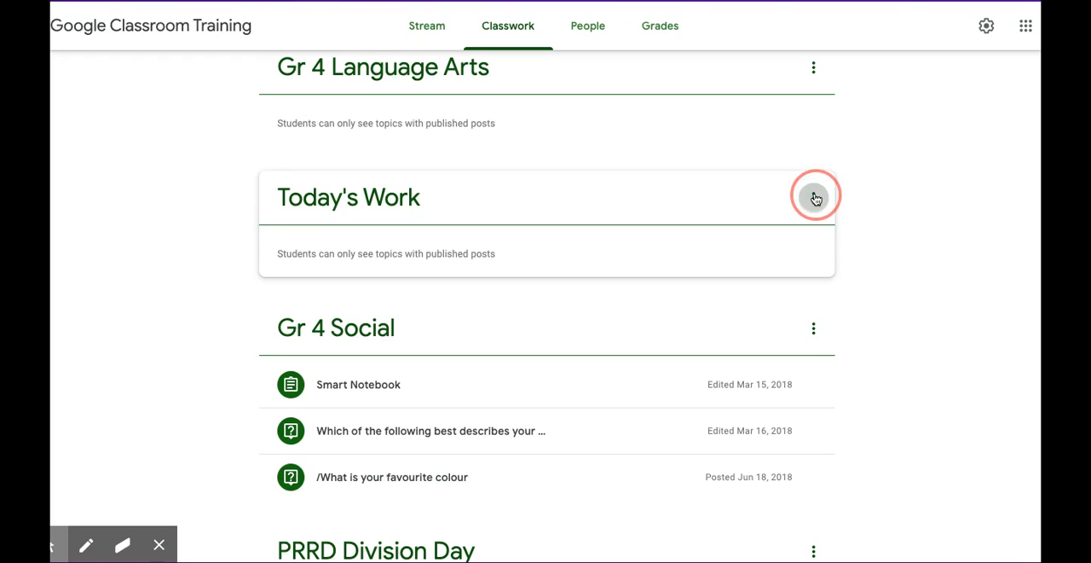
left_click(767, 316)
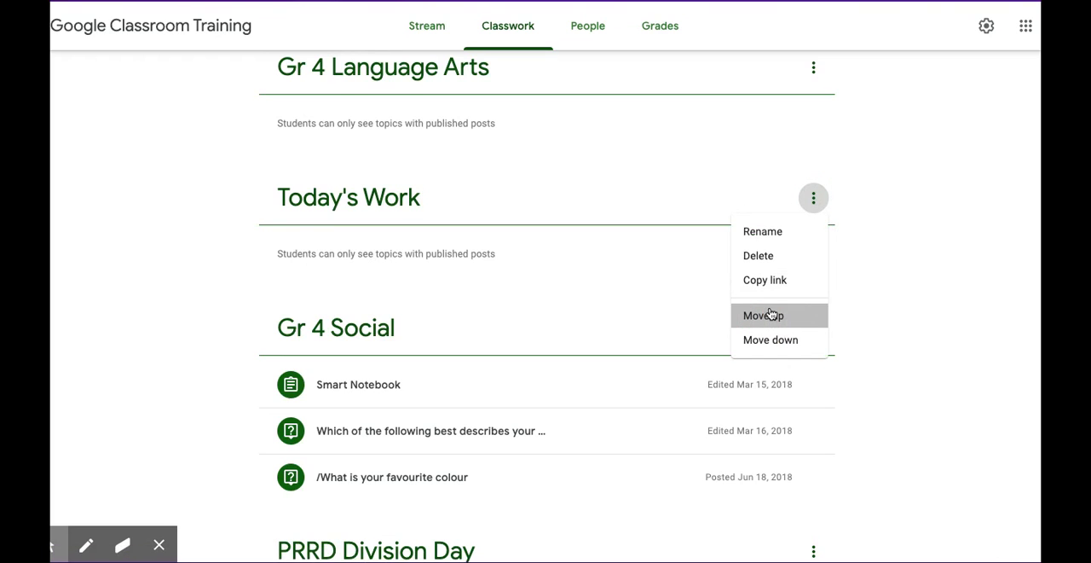
left_click(813, 283)
left_click(776, 399)
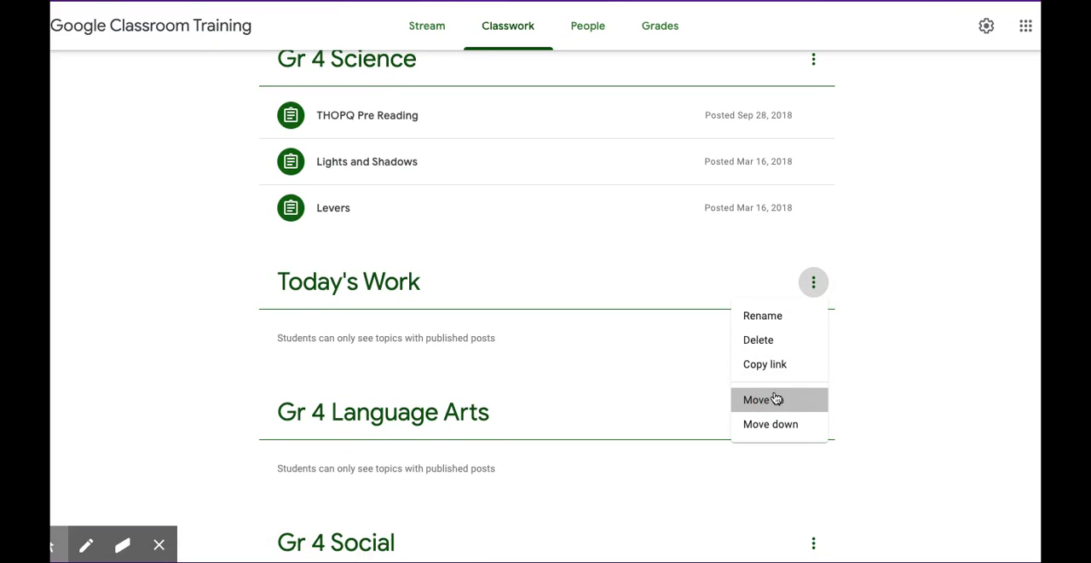
left_click(813, 312)
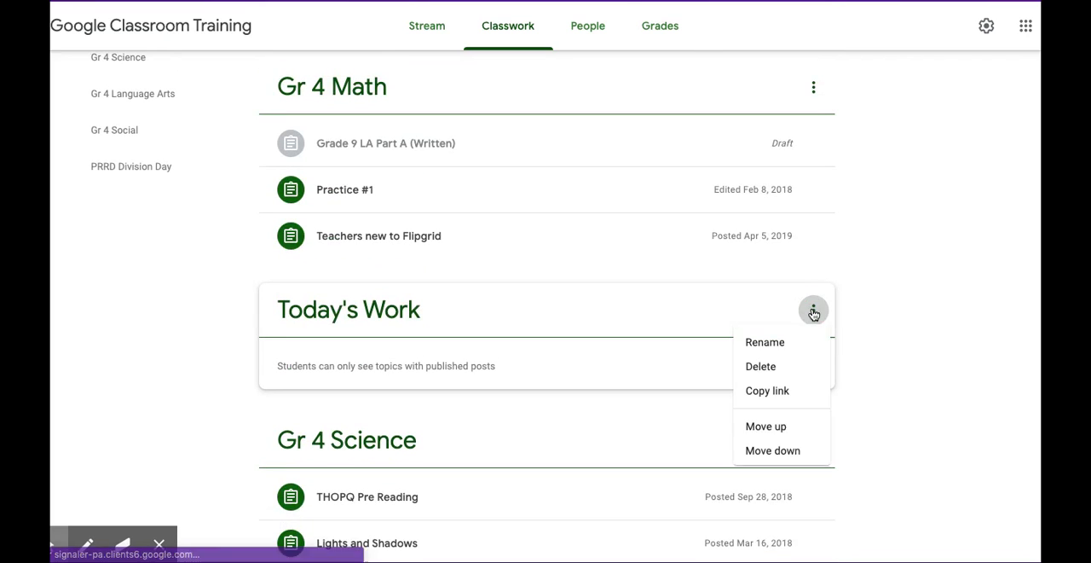
left_click(776, 428)
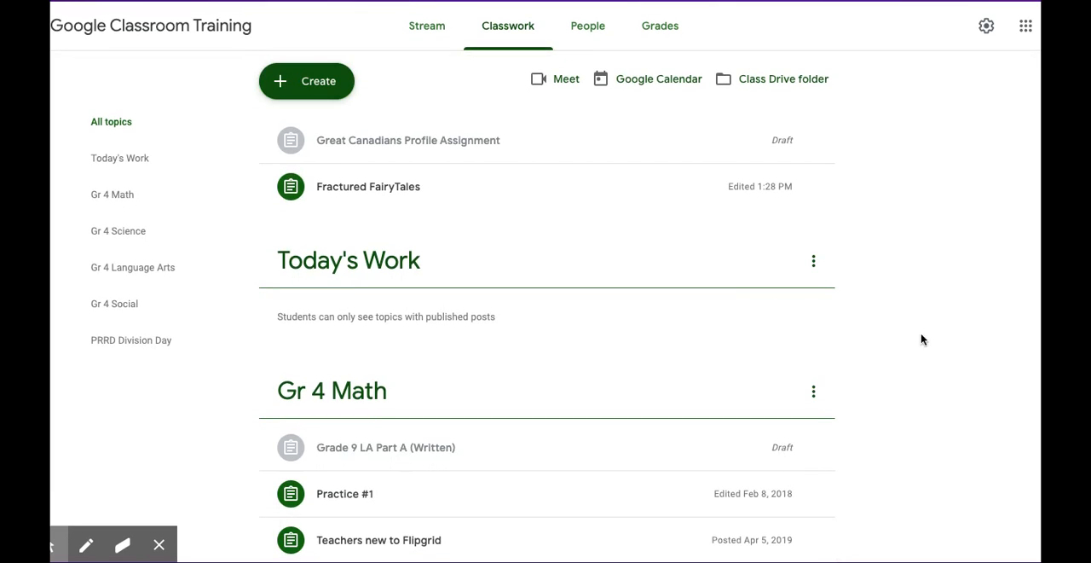
- Create an assignment titled "Poem for Today" with the instructions text "Instructions"
scroll(872, 371, "down", 1)
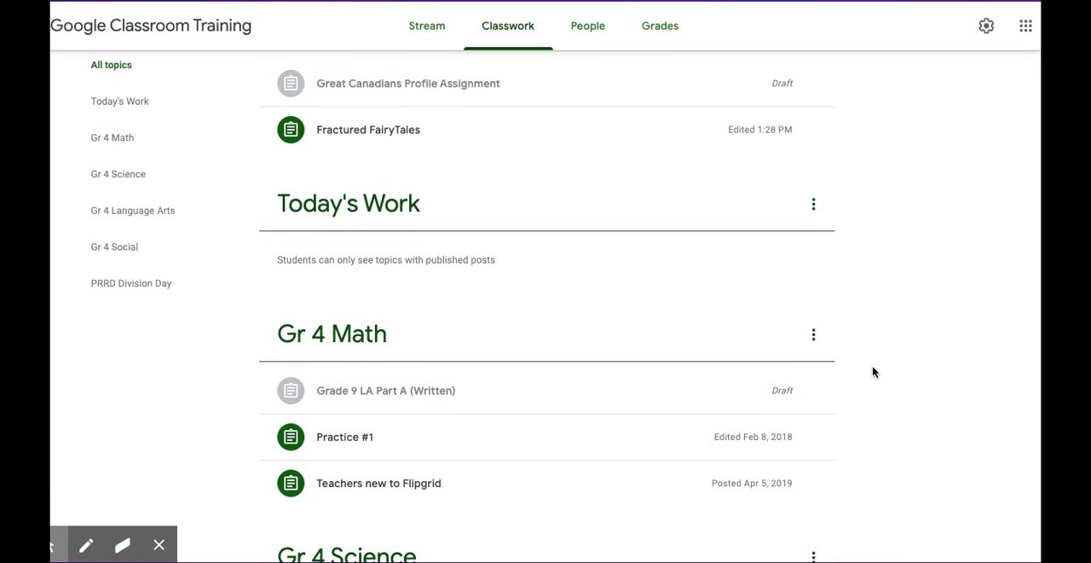
scroll(872, 372, "down", 1)
scroll(872, 372, "up", 2)
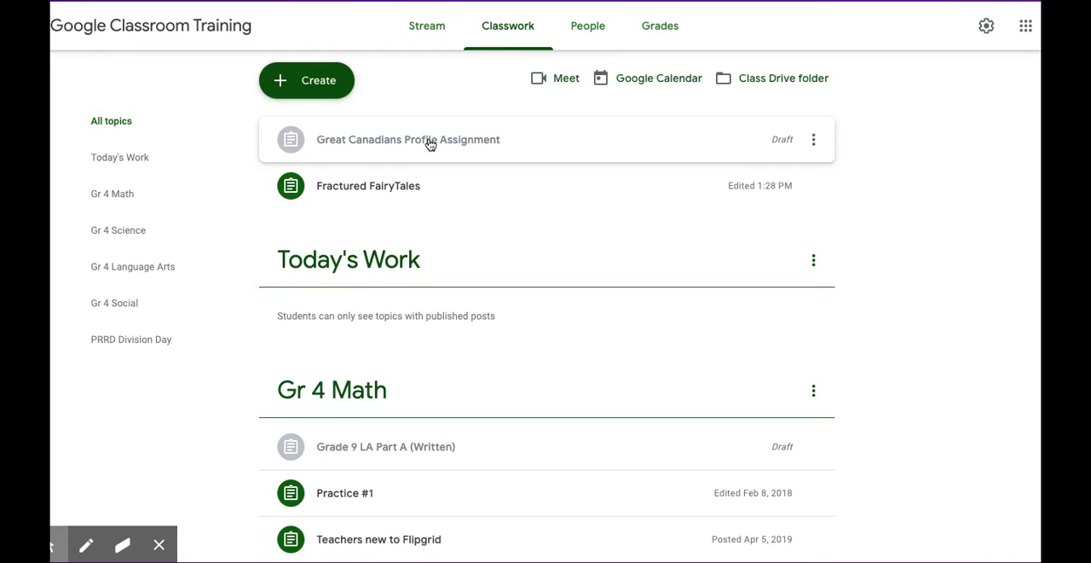
left_click(321, 82)
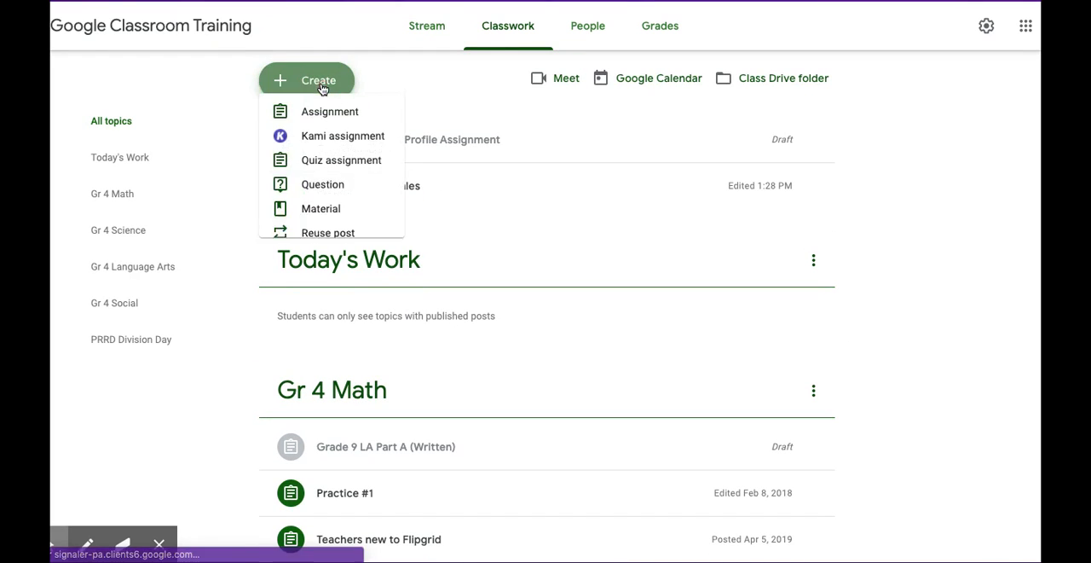
left_click(324, 112)
left_click(82, 85)
type("Poem for Today")
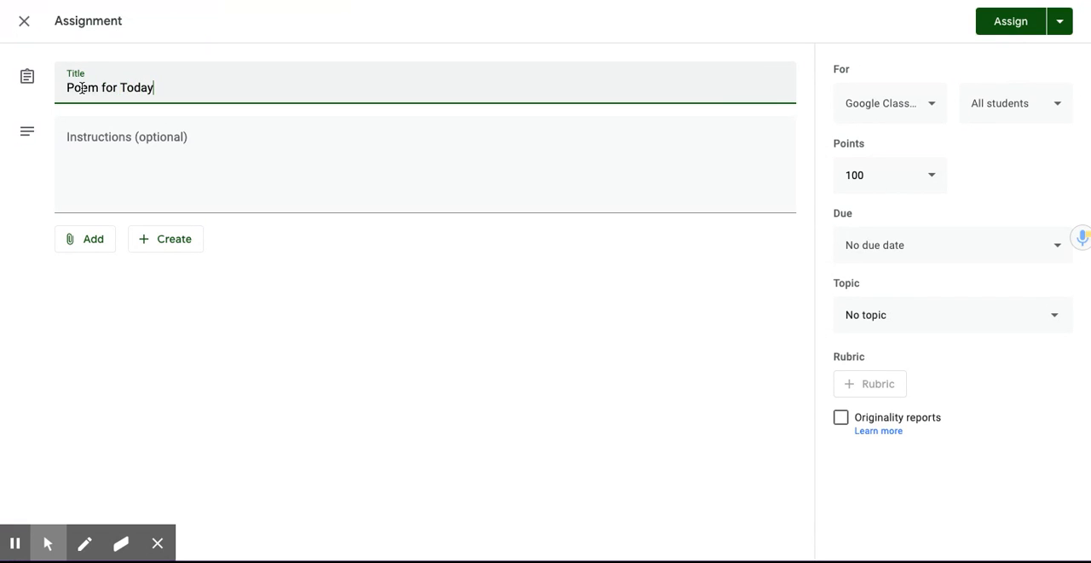
left_click(81, 158)
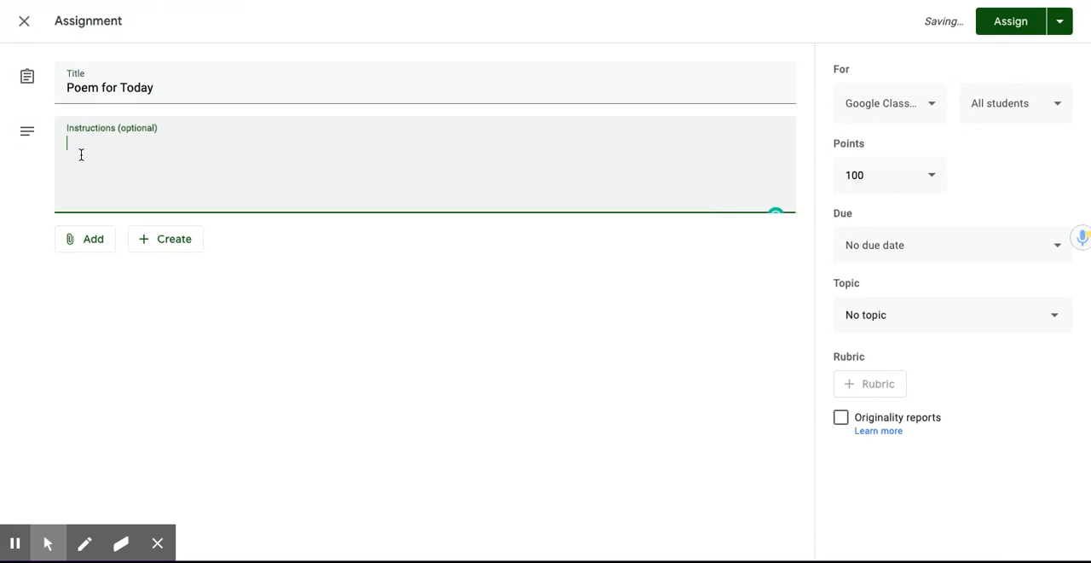
type("Instructions")
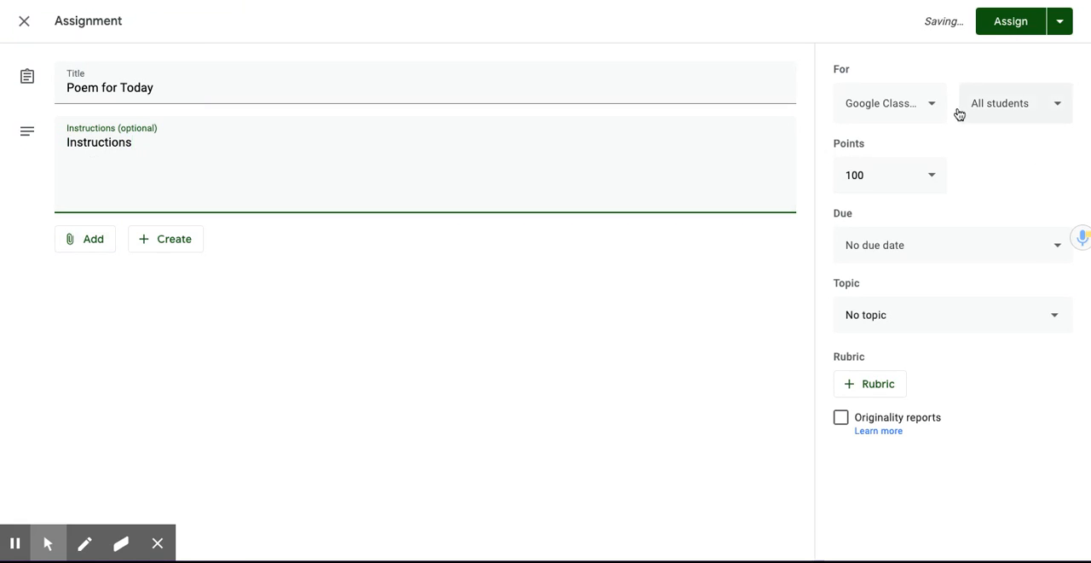
- File the Poem for Today assignment under the Gr 4 Language Arts topic and assign it to all students
left_click(1055, 320)
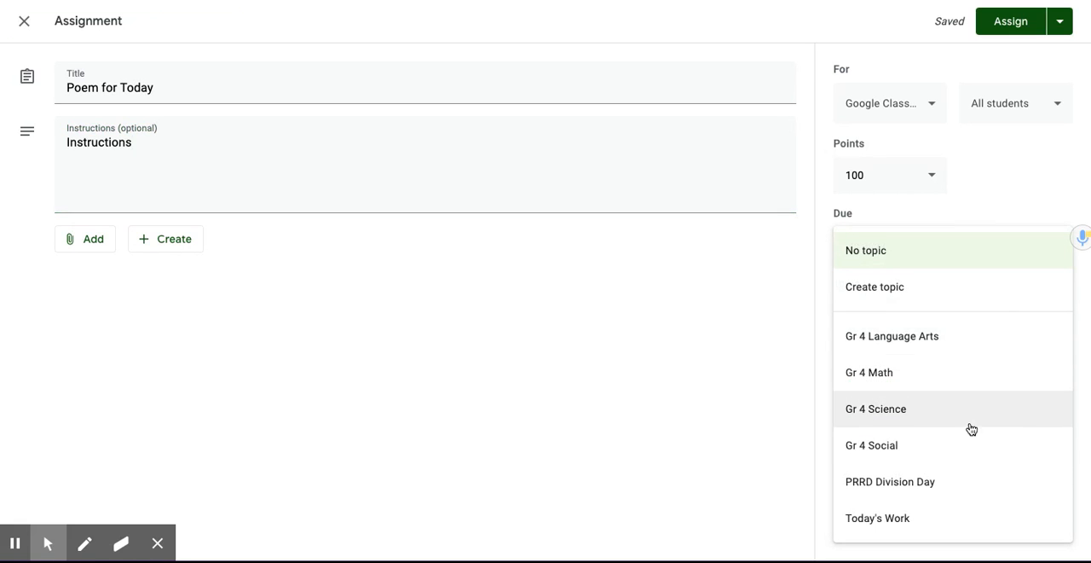
left_click(923, 338)
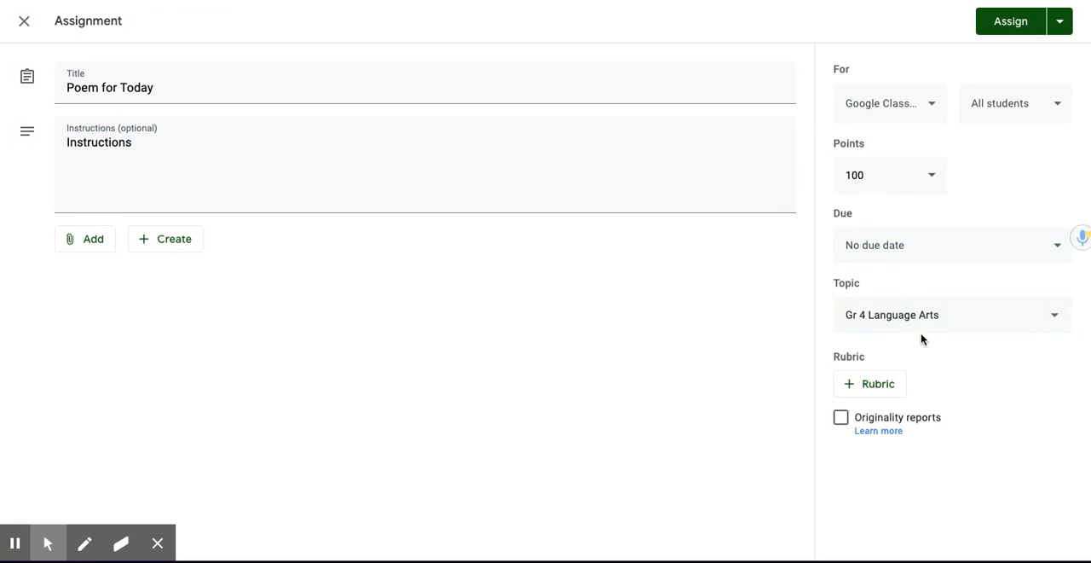
left_click(1010, 23)
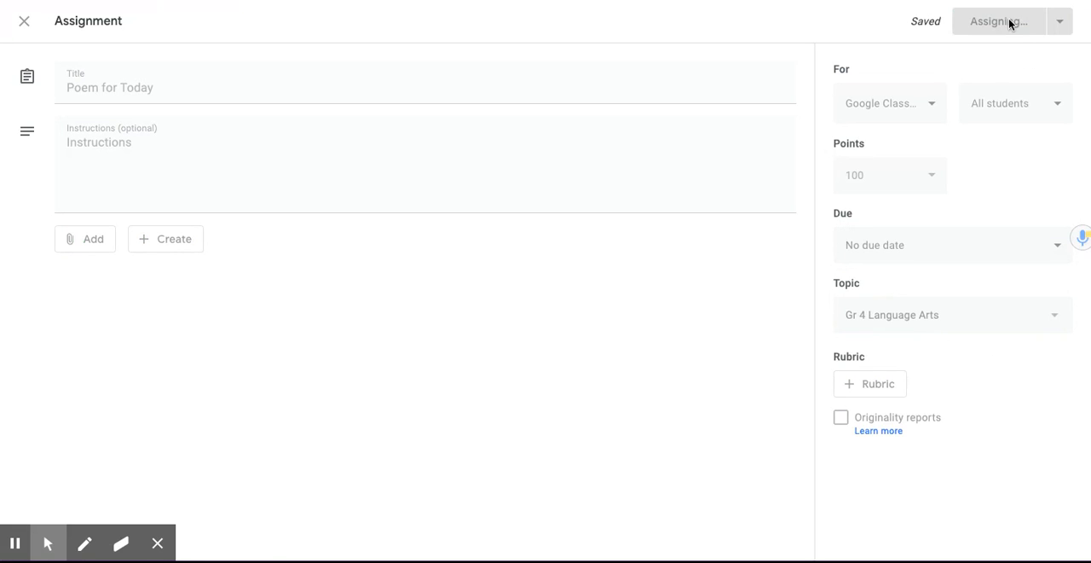
scroll(599, 319, "down", 3)
scroll(599, 319, "down", 3)
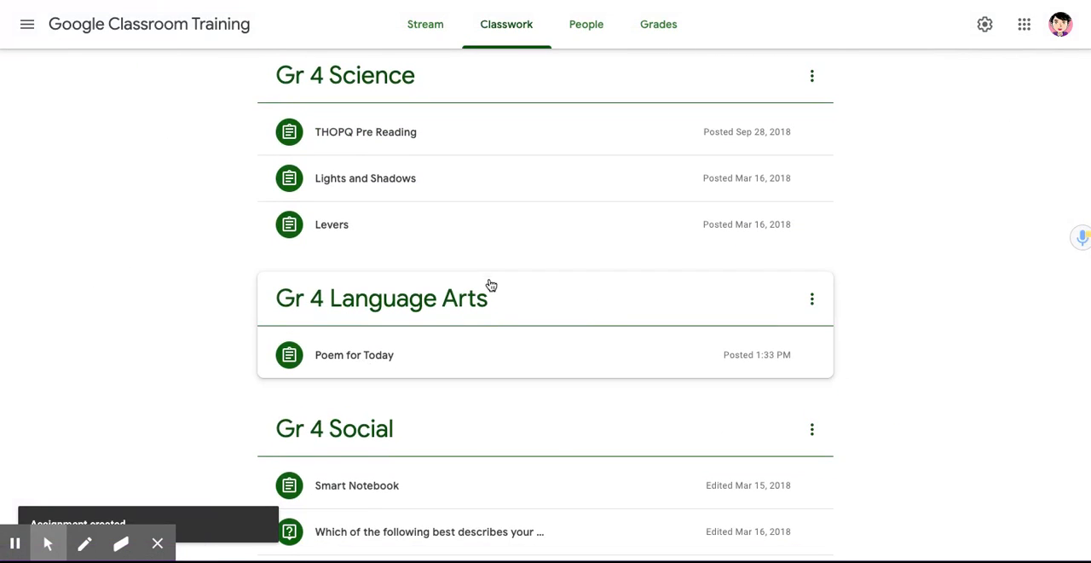
scroll(499, 346, "up", 2)
scroll(503, 346, "up", 5)
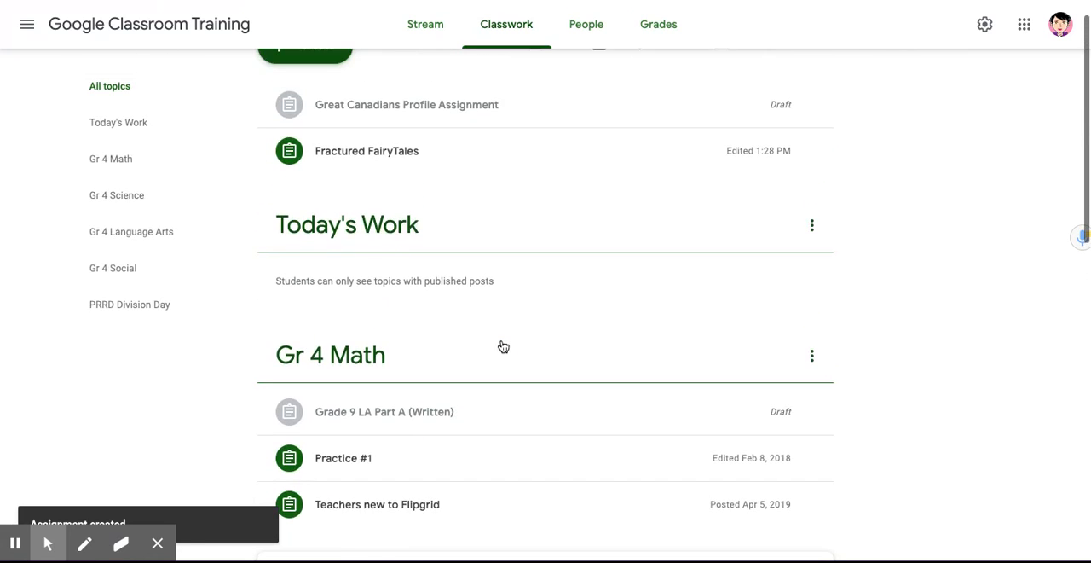
scroll(503, 346, "up", 1)
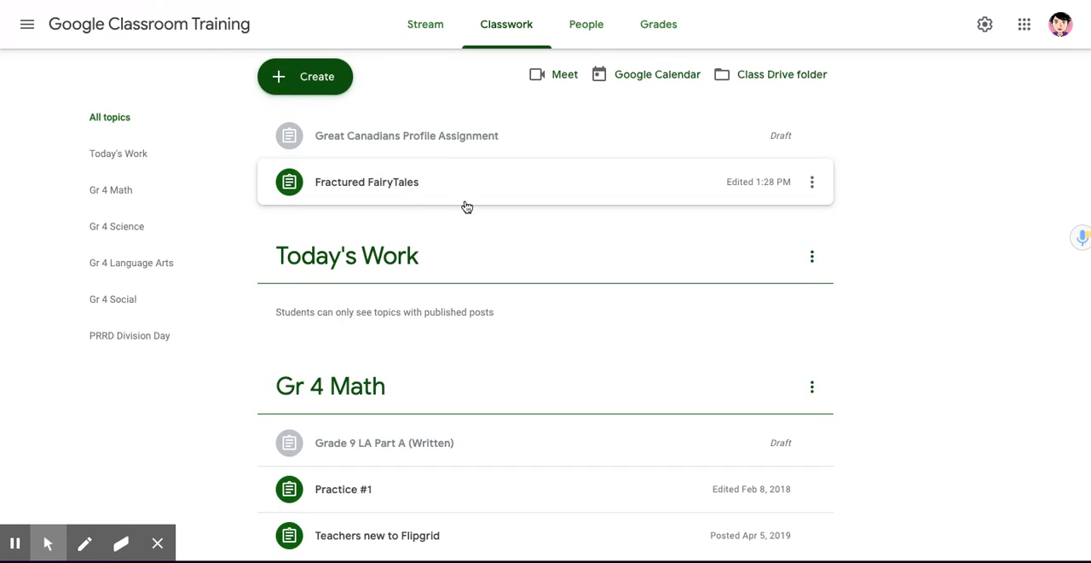
- Move the Fractured FairyTales assignment out of the posts without a topic into a topic further down the page
scroll(465, 209, "down", 1)
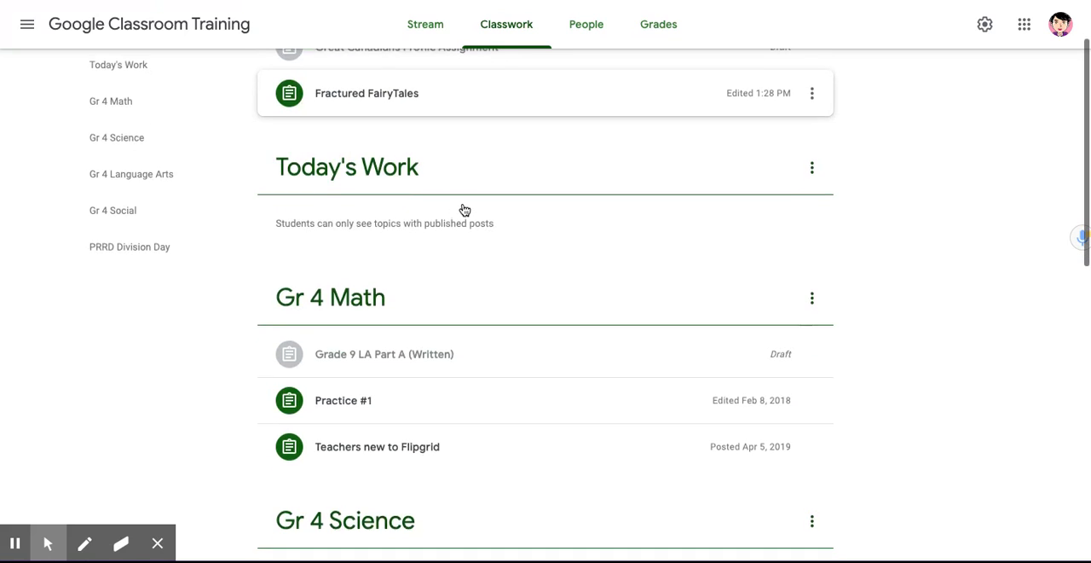
left_click_drag(457, 86, 468, 457)
scroll(506, 372, "up", 1)
scroll(506, 373, "up", 3)
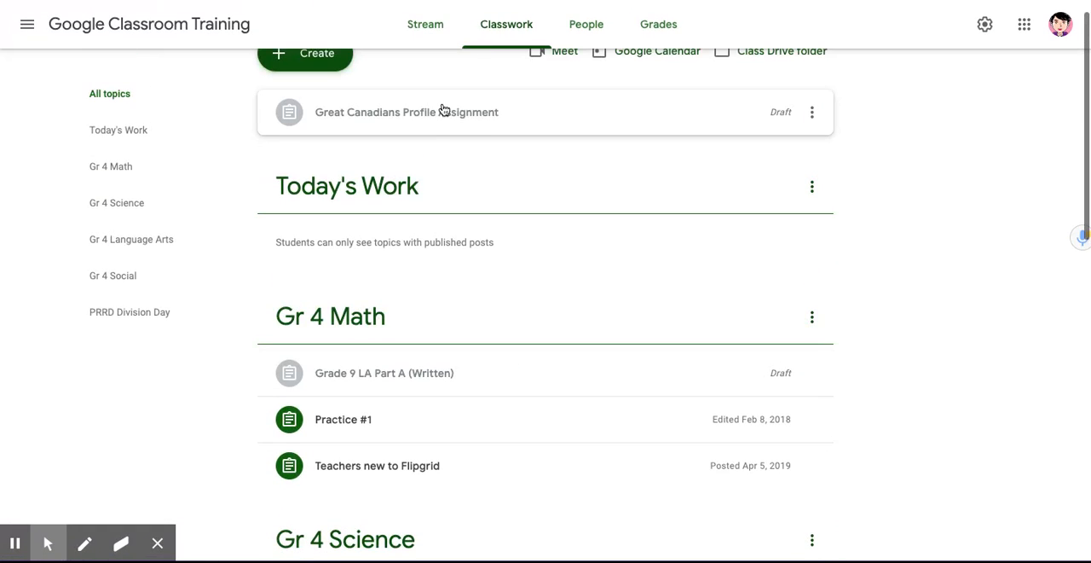
- Move the Great Canadians Profile Assignment draft from the posts without a topic into Today's Work
left_click(445, 112)
left_click_drag(445, 112, 393, 179)
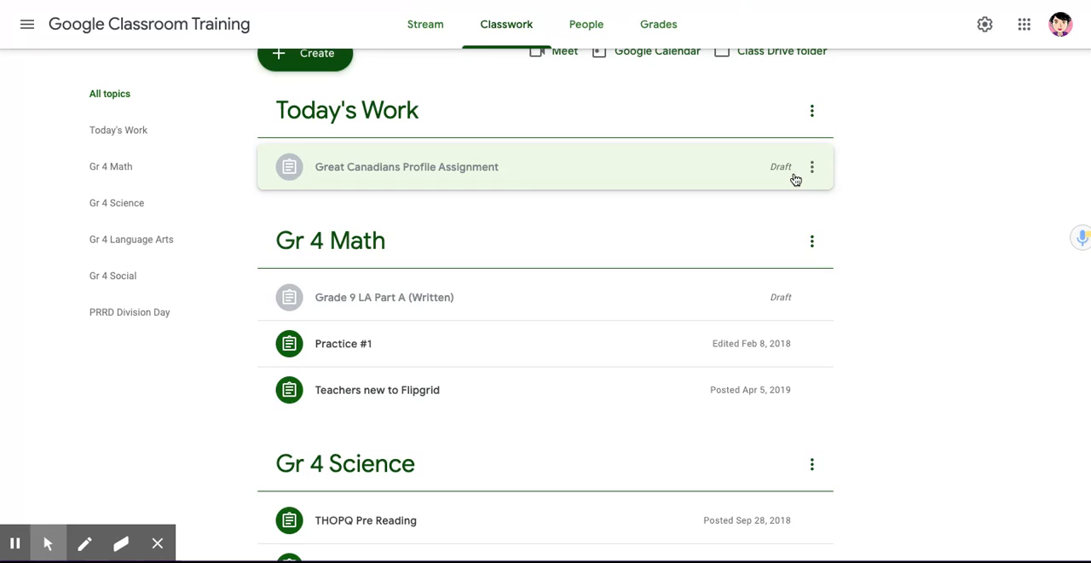
scroll(879, 173, "up", 1)
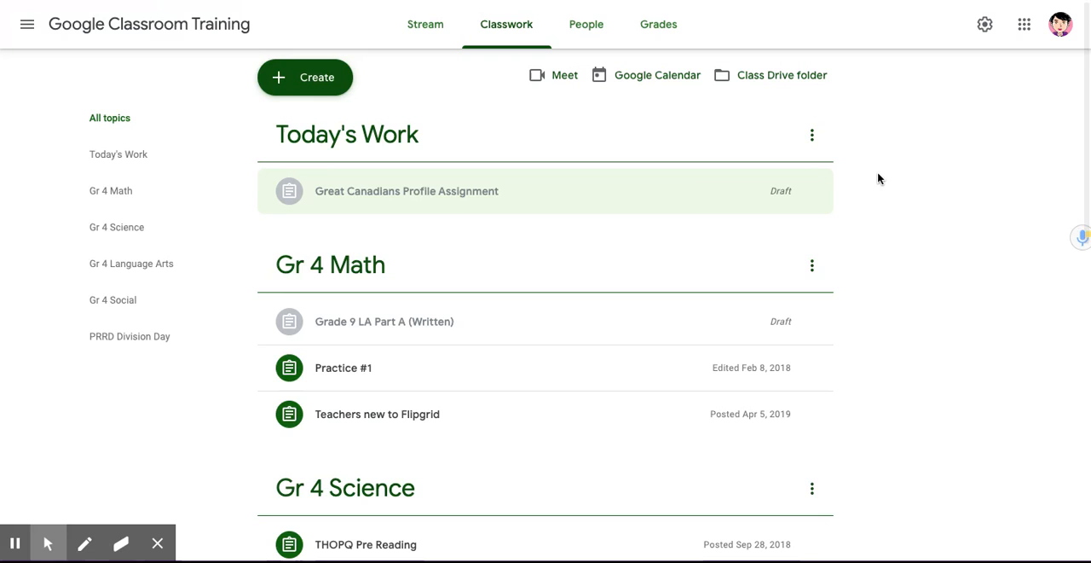
- Move the Great Canadians Profile Assignment draft from Today's Work into Gr 4 Science, between THOPQ Pre Reading and Lights and Shadows
scroll(878, 174, "down", 1)
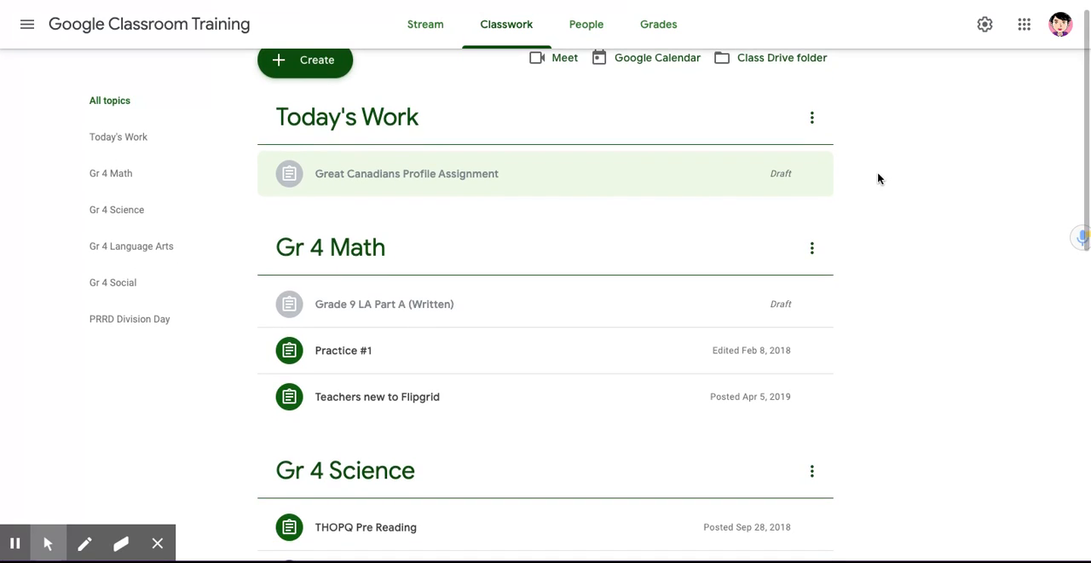
scroll(878, 177, "down", 1)
scroll(878, 178, "up", 1)
scroll(878, 177, "down", 2)
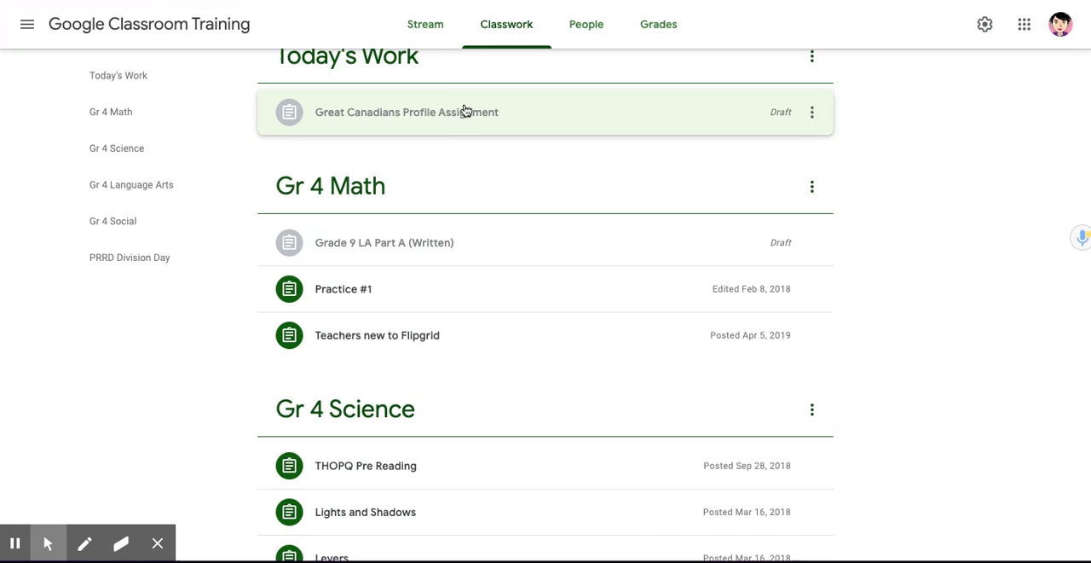
left_click_drag(465, 112, 499, 507)
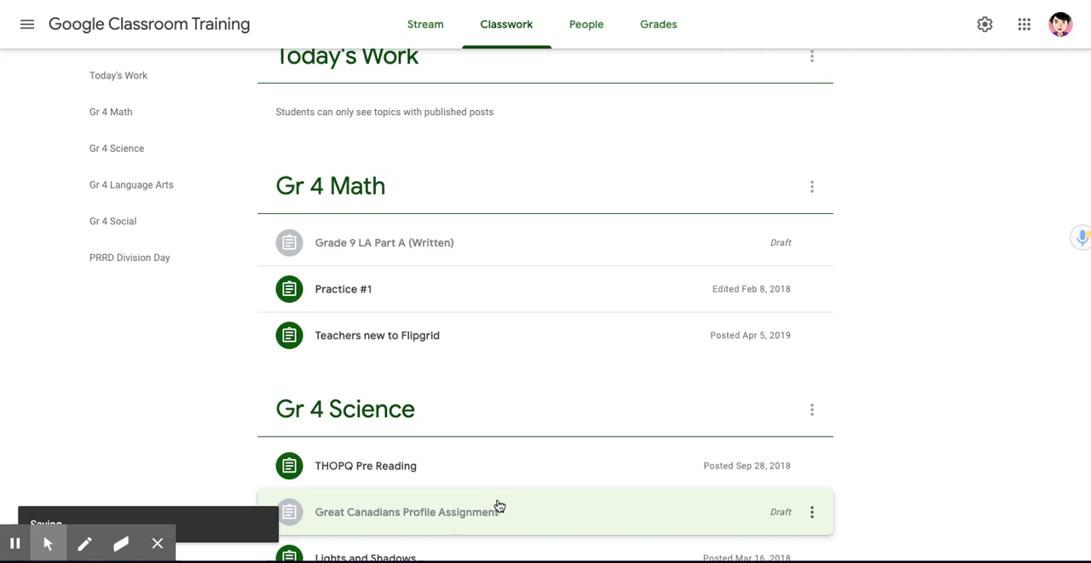
scroll(468, 236, "up", 2)
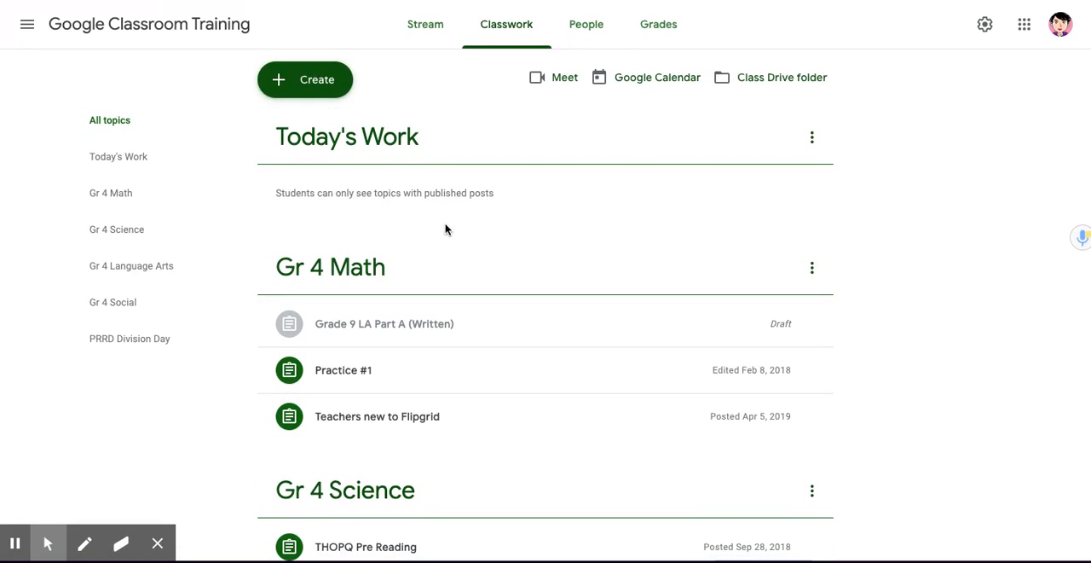